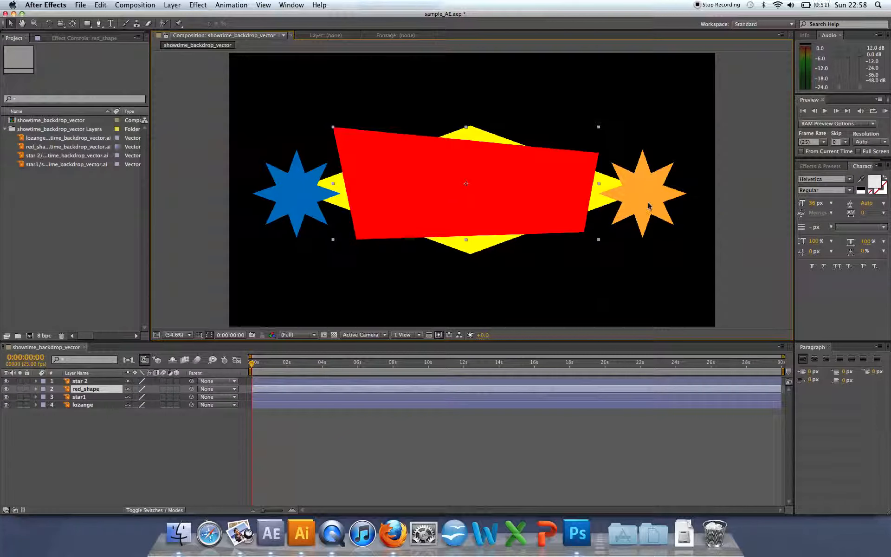
Step: Select the orange star layer (star 2) and expand its Transform properties in the timeline
{"action": "left_click", "coordinate": [644, 198]}
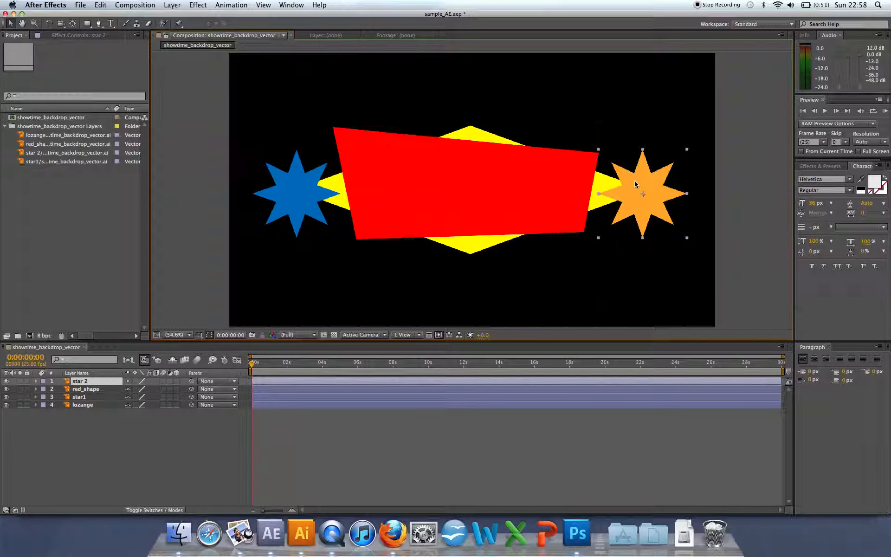
{"action": "left_click", "coordinate": [37, 382]}
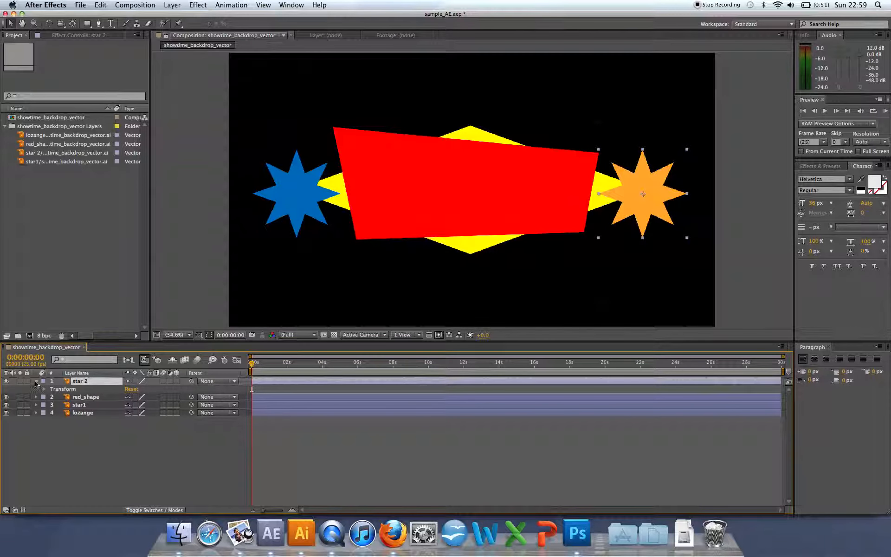
{"action": "left_click", "coordinate": [35, 381]}
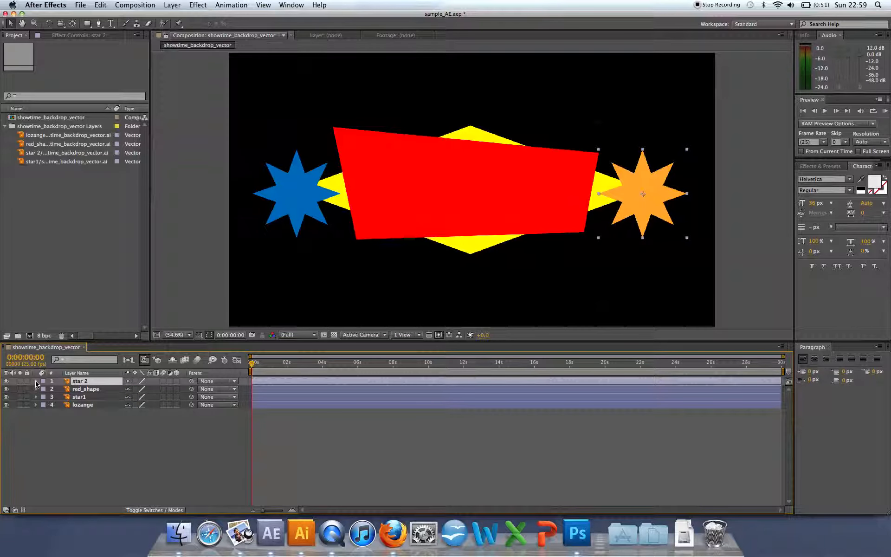
{"action": "left_click", "coordinate": [36, 381]}
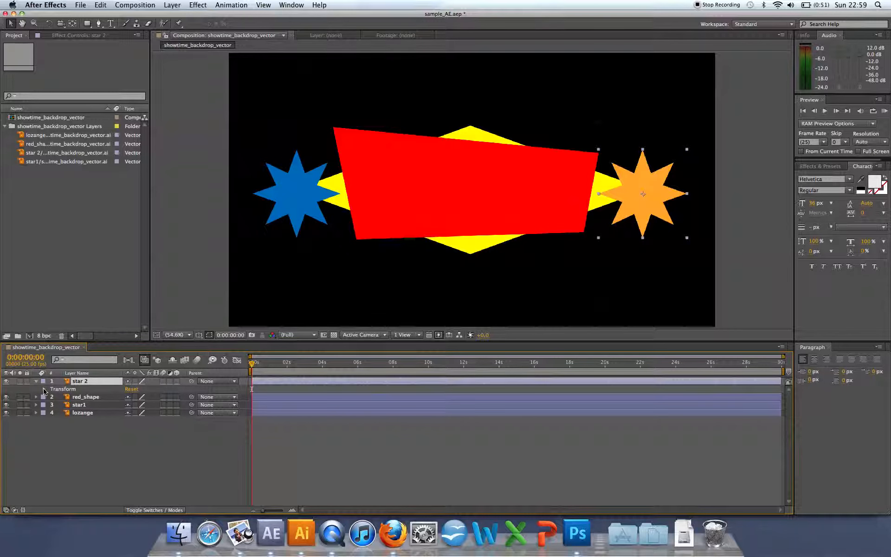
{"action": "left_click", "coordinate": [44, 390]}
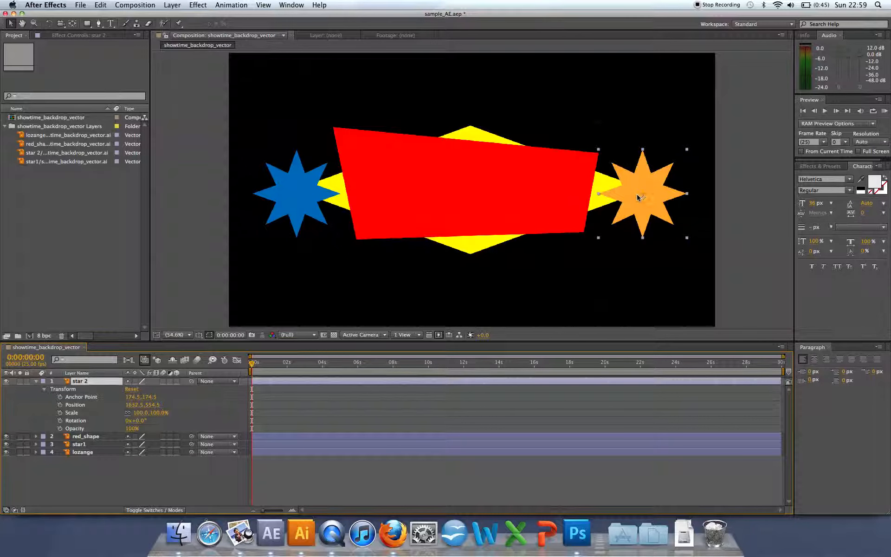
Step: Rotate the orange star to about -7° directly in the composition with the Rotation tool
{"action": "mouse_move", "coordinate": [687, 151]}
{"action": "left_mouse_down"}
{"action": "mouse_move", "coordinate": [697, 137]}
{"action": "mouse_move", "coordinate": [692, 149]}
{"action": "left_mouse_up"}
{"action": "key", "text": "super+z"}
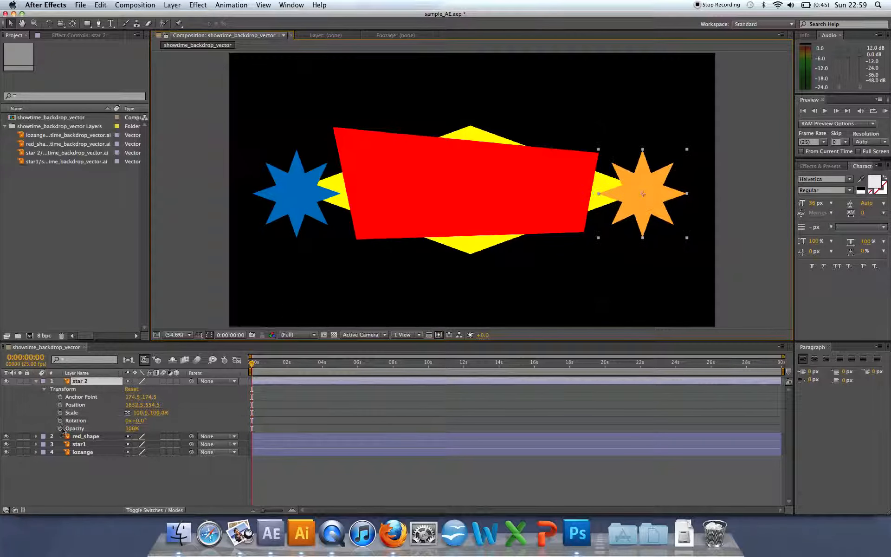
{"action": "left_click", "coordinate": [49, 23]}
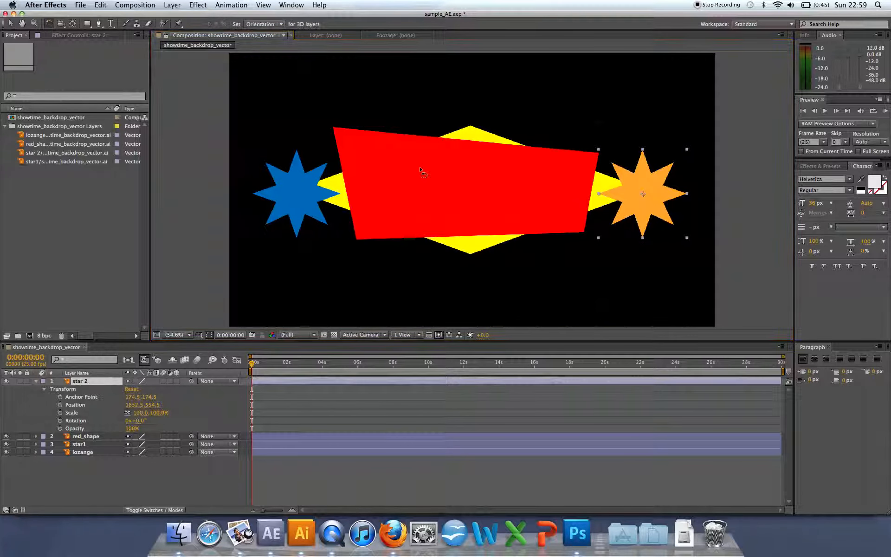
{"action": "left_click_drag", "start_coordinate": [675, 170], "coordinate": [671, 165]}
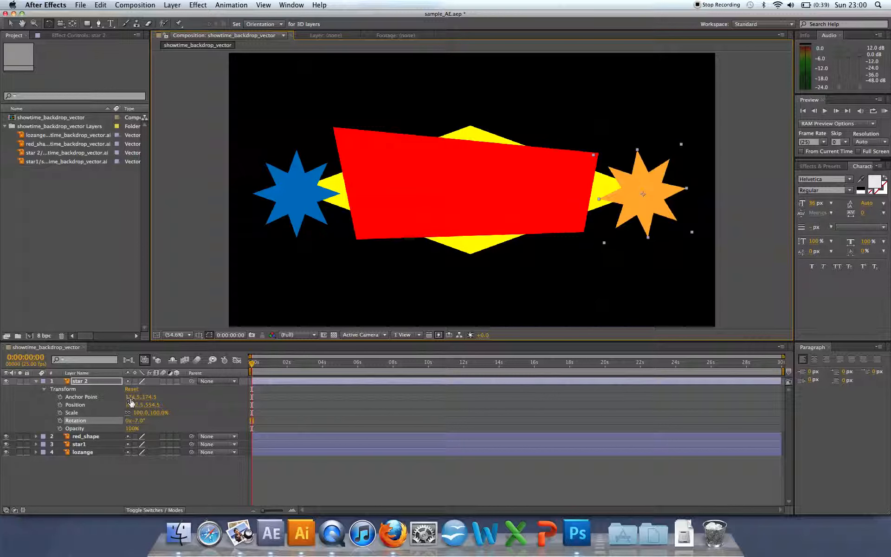
Step: Set star 2's position to 1648.5, 537.5, with its scale at 101% and its rotation at 5°
{"action": "left_click_drag", "start_coordinate": [133, 400], "coordinate": [118, 397]}
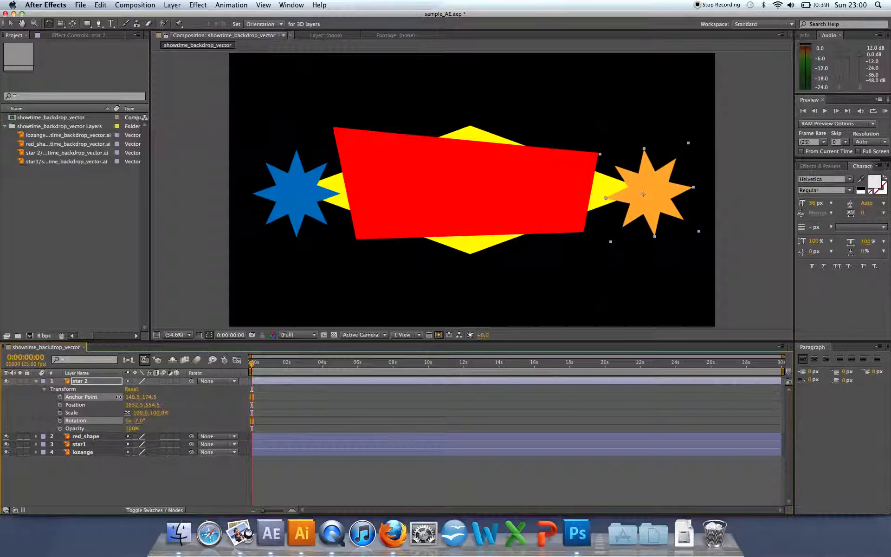
{"action": "key", "text": "super+z"}
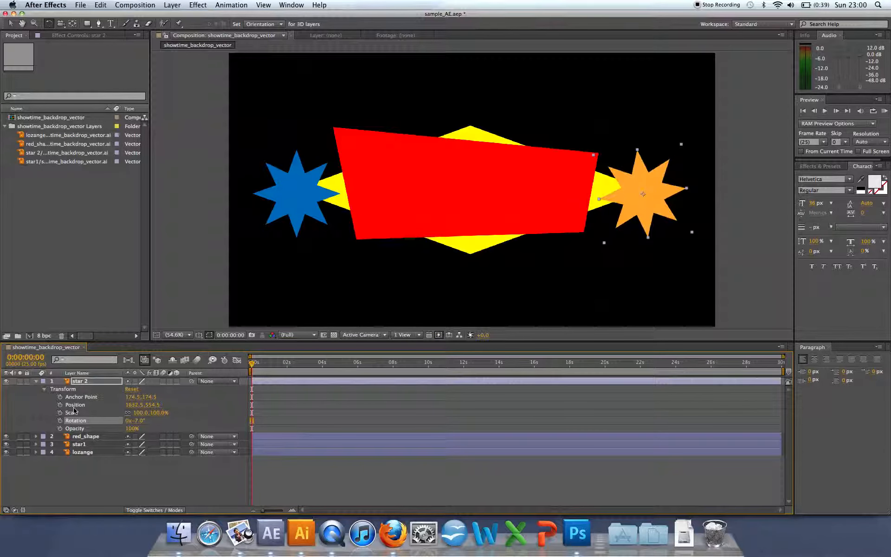
{"action": "left_click_drag", "start_coordinate": [127, 405], "coordinate": [139, 405]}
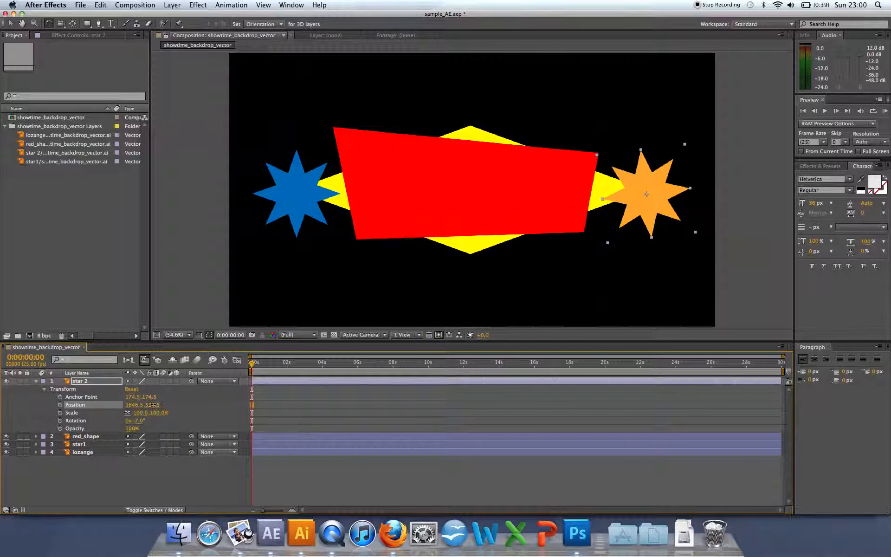
{"action": "mouse_move", "coordinate": [152, 405]}
{"action": "left_mouse_down"}
{"action": "mouse_move", "coordinate": [157, 413]}
{"action": "mouse_move", "coordinate": [133, 421]}
{"action": "mouse_move", "coordinate": [159, 420]}
{"action": "mouse_move", "coordinate": [114, 425]}
{"action": "mouse_move", "coordinate": [133, 427]}
{"action": "left_mouse_up"}
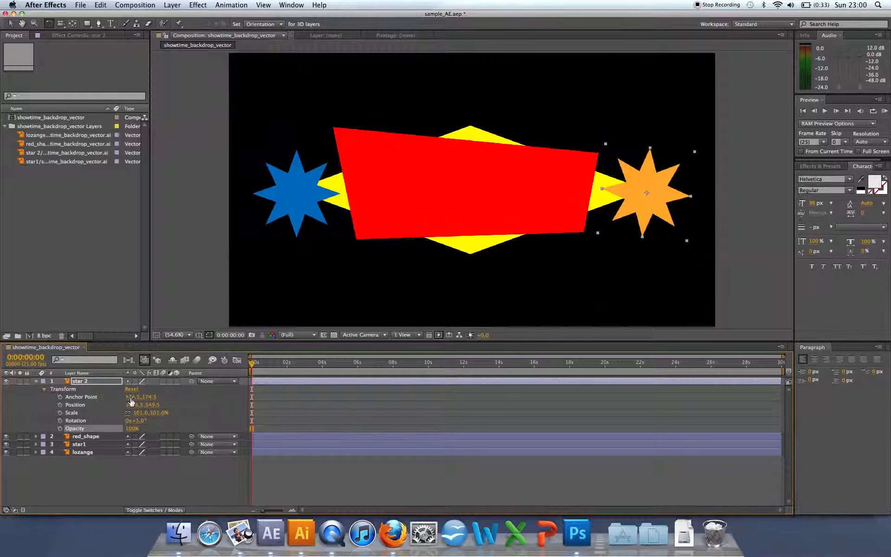
{"action": "mouse_move", "coordinate": [134, 410]}
{"action": "left_mouse_down"}
{"action": "mouse_move", "coordinate": [124, 405]}
{"action": "mouse_move", "coordinate": [149, 408]}
{"action": "left_mouse_up"}
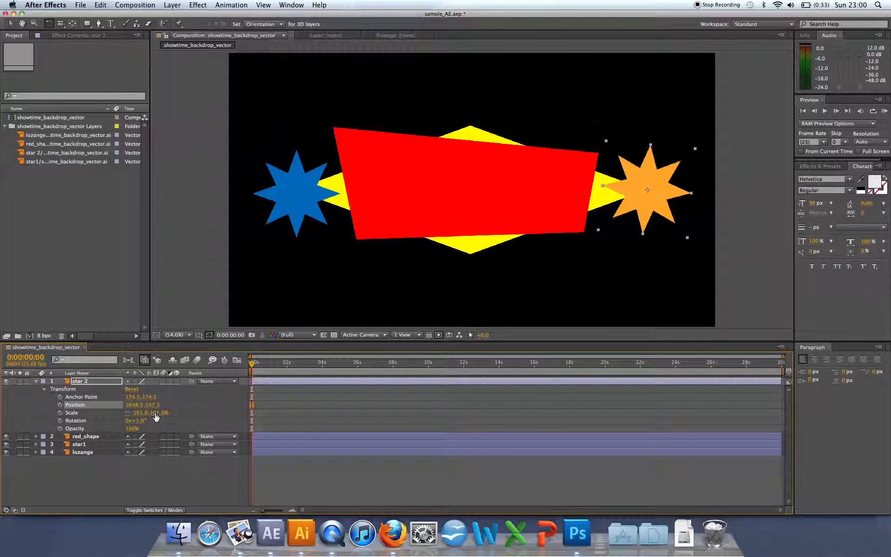
Step: Unlink star 2's scale proportions, set its scale to 96% by 100%, and set its rotation to 1°
{"action": "left_click_drag", "start_coordinate": [156, 417], "coordinate": [156, 413]}
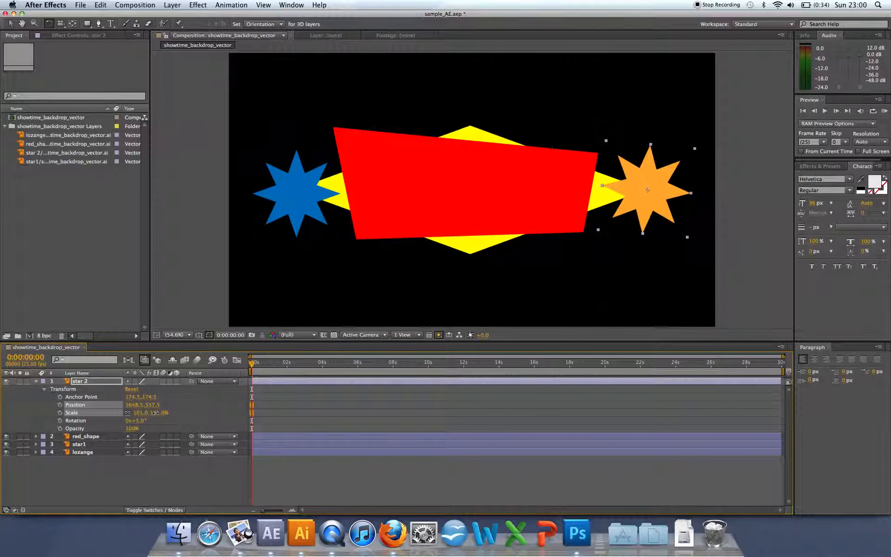
{"action": "left_click_drag", "start_coordinate": [155, 412], "coordinate": [156, 417]}
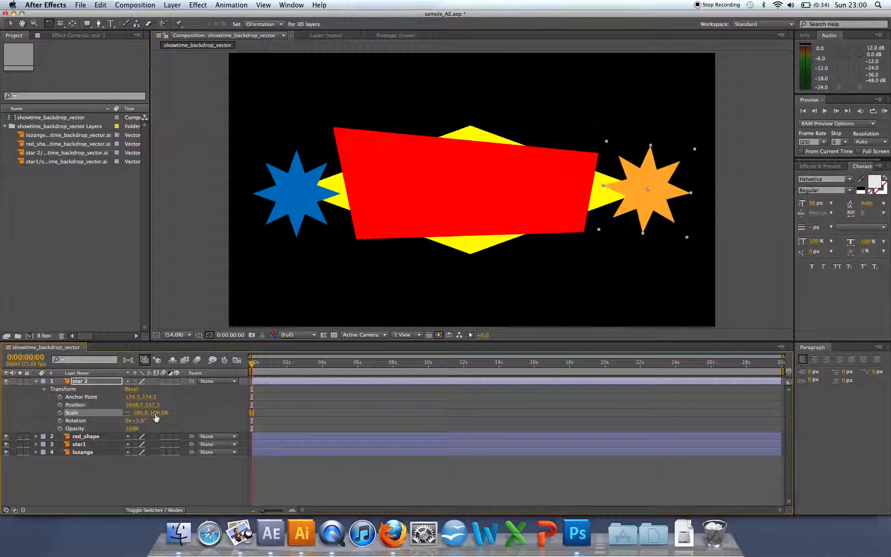
{"action": "left_click", "coordinate": [128, 414]}
{"action": "mouse_move", "coordinate": [141, 413]}
{"action": "left_mouse_down"}
{"action": "mouse_move", "coordinate": [122, 412]}
{"action": "mouse_move", "coordinate": [155, 418]}
{"action": "left_mouse_up"}
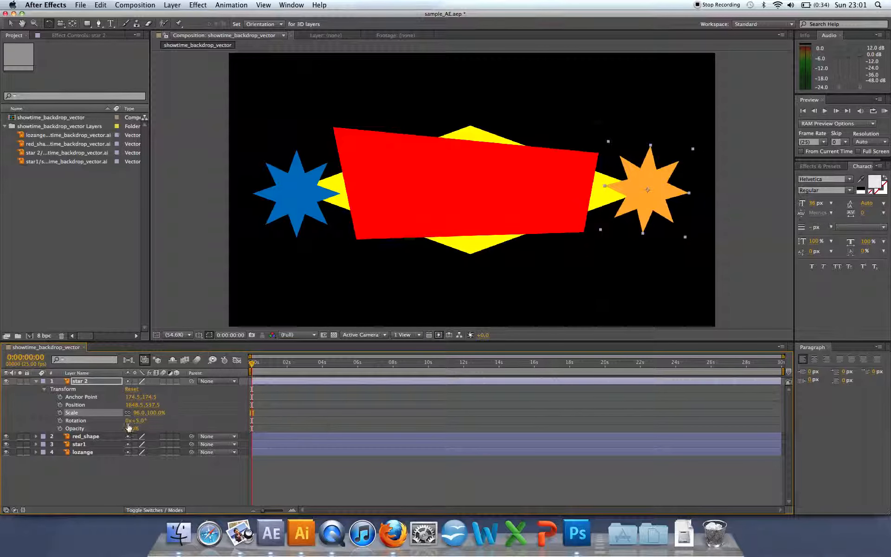
{"action": "left_click_drag", "start_coordinate": [140, 423], "coordinate": [131, 421]}
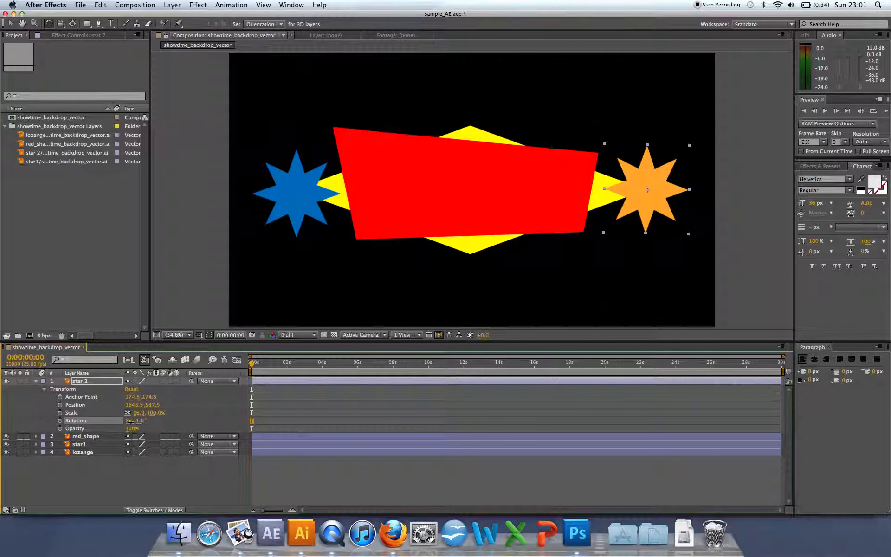
{"action": "left_click_drag", "start_coordinate": [131, 422], "coordinate": [159, 428]}
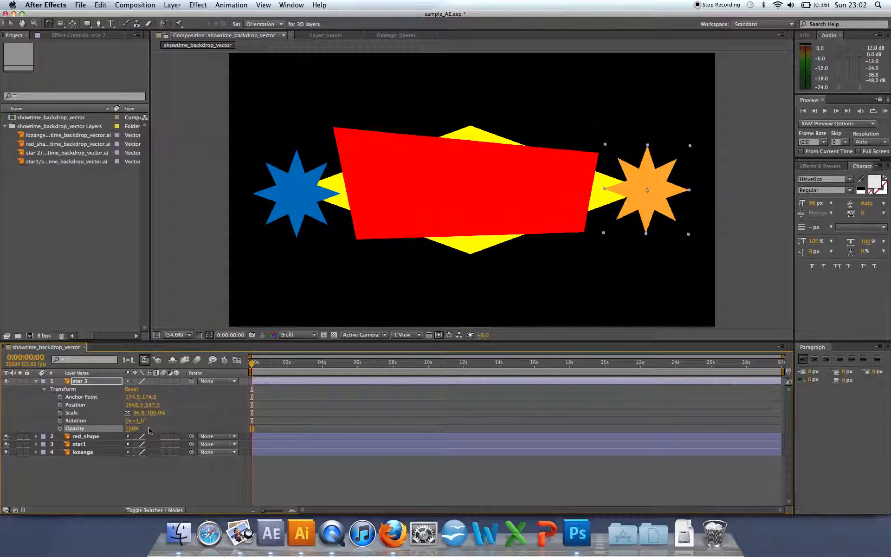
Step: Animate star 2's position with a starting keyframe at 0:00:00:00 and a second one at 0:00:01:23 set to 1184.5, 537.5
{"action": "mouse_move", "coordinate": [252, 365]}
{"action": "left_mouse_down"}
{"action": "mouse_move", "coordinate": [440, 362]}
{"action": "mouse_move", "coordinate": [251, 363]}
{"action": "left_mouse_up"}
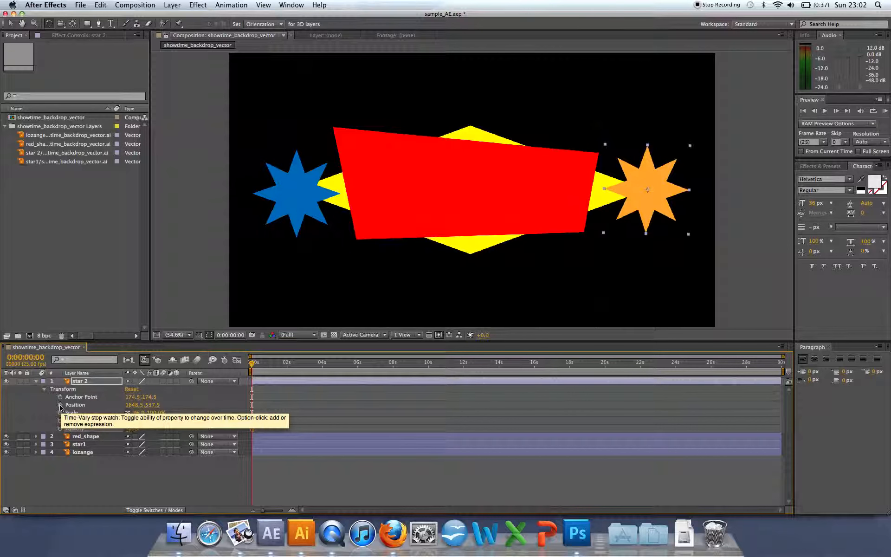
{"action": "left_click", "coordinate": [60, 405]}
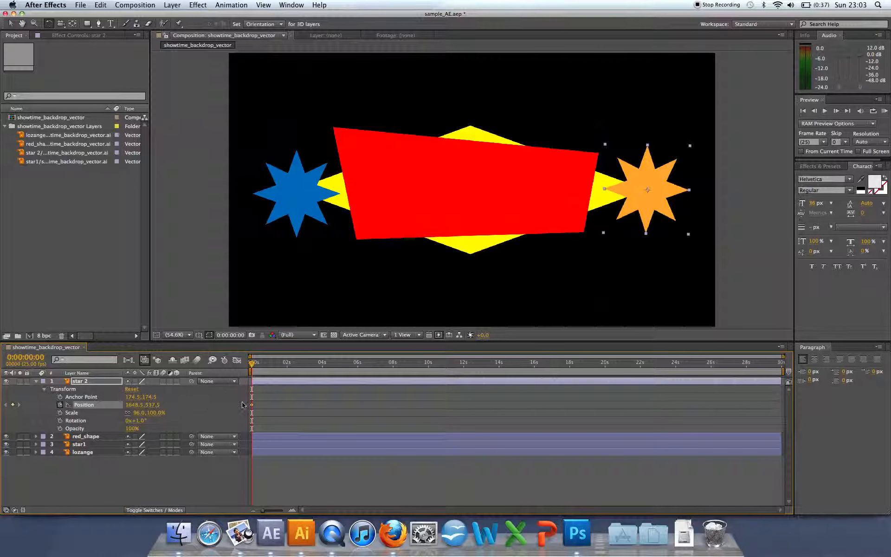
{"action": "left_click_drag", "start_coordinate": [252, 365], "coordinate": [286, 367]}
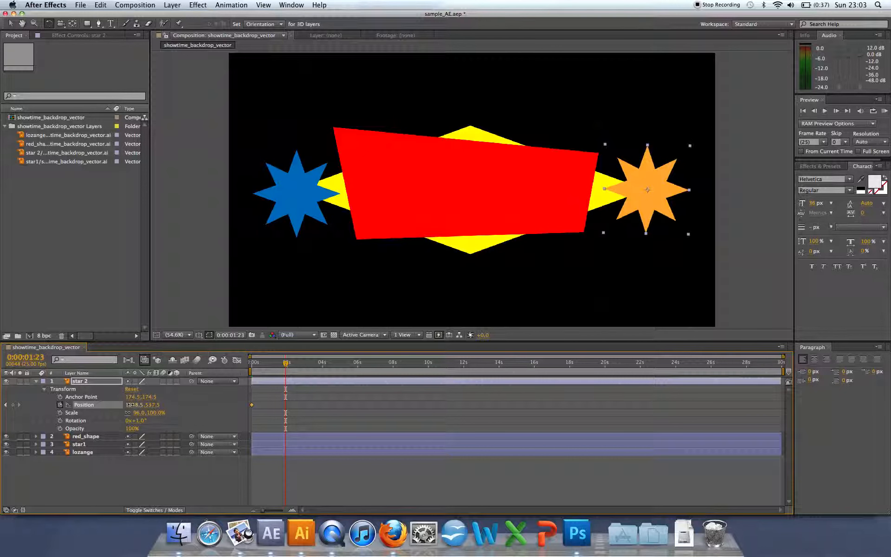
{"action": "left_click_drag", "start_coordinate": [127, 404], "coordinate": [6, 515]}
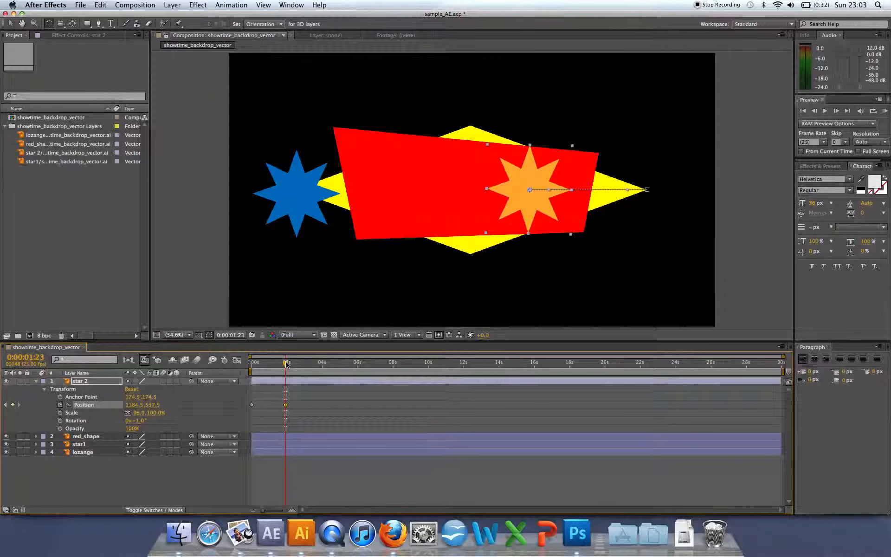
Step: Preview star 2's movement by scrubbing between the two position keyframes and playing the animation from the start
{"action": "left_click", "coordinate": [251, 366]}
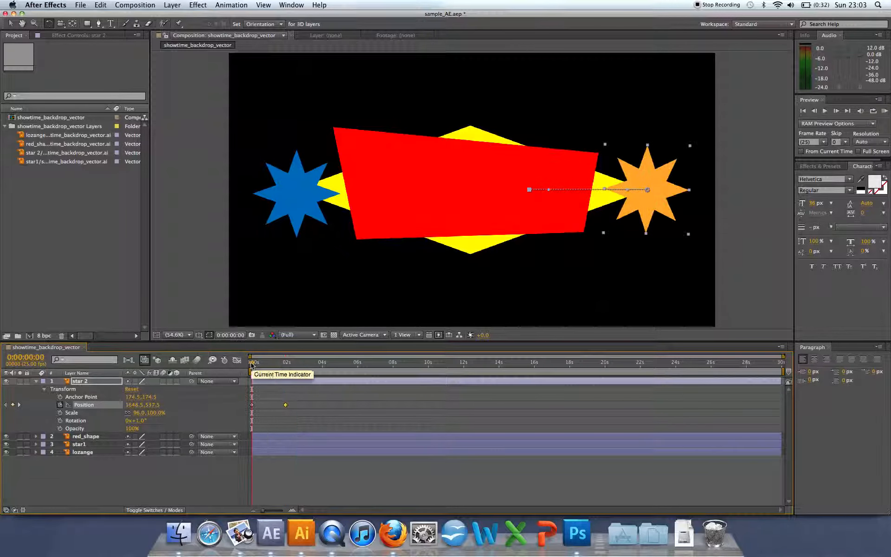
{"action": "left_click", "coordinate": [287, 366]}
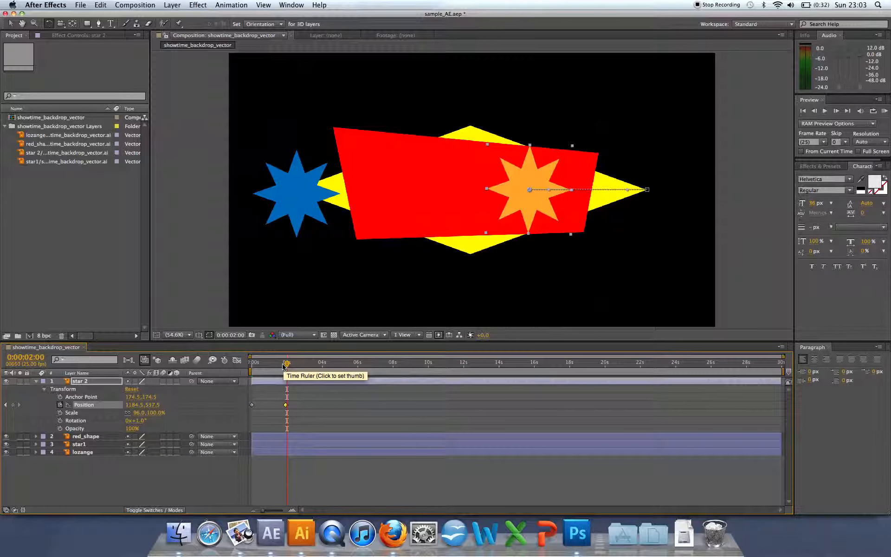
{"action": "left_click_drag", "start_coordinate": [287, 366], "coordinate": [250, 367]}
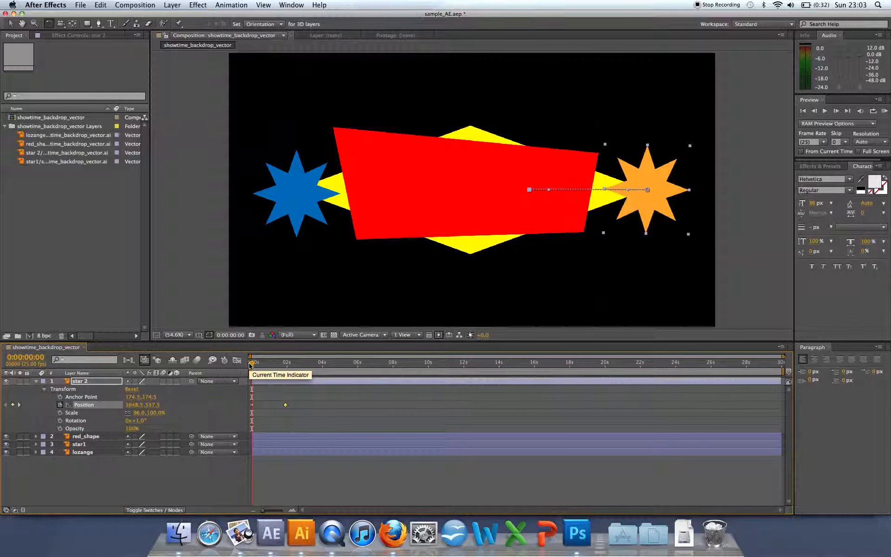
{"action": "key", "text": "space"}
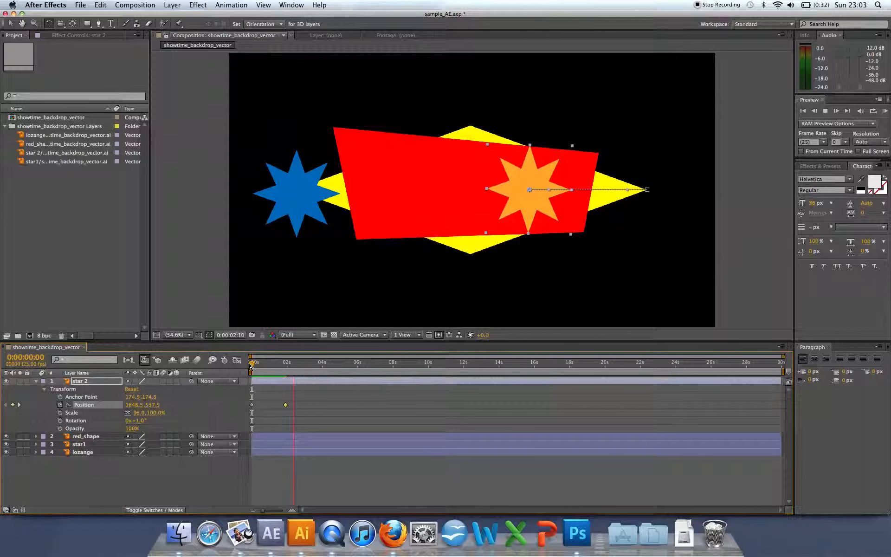
{"action": "key", "text": "space"}
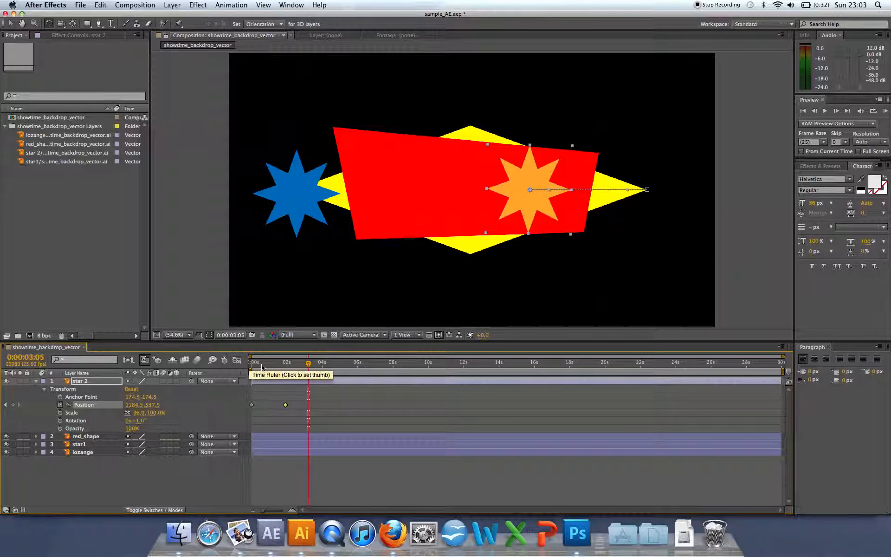
{"action": "left_click", "coordinate": [251, 364]}
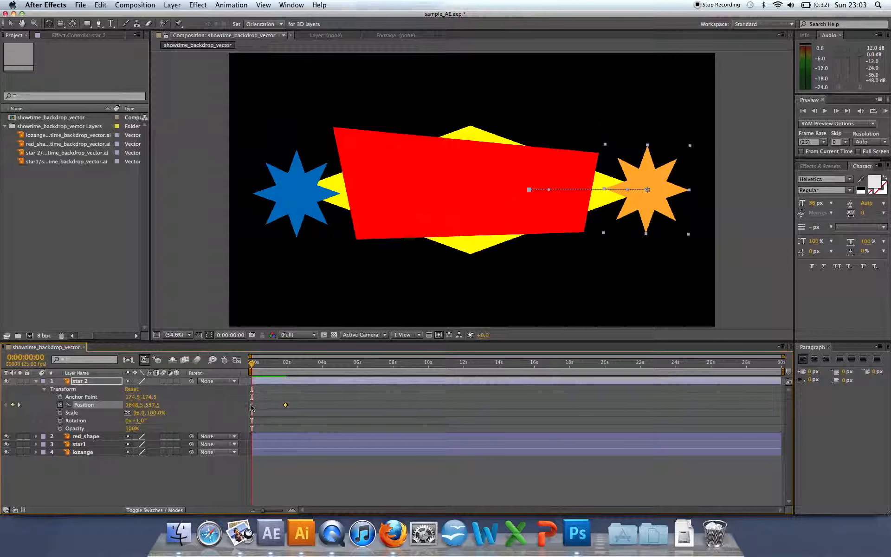
{"action": "mouse_move", "coordinate": [252, 408]}
{"action": "left_click", "coordinate": [285, 365]}
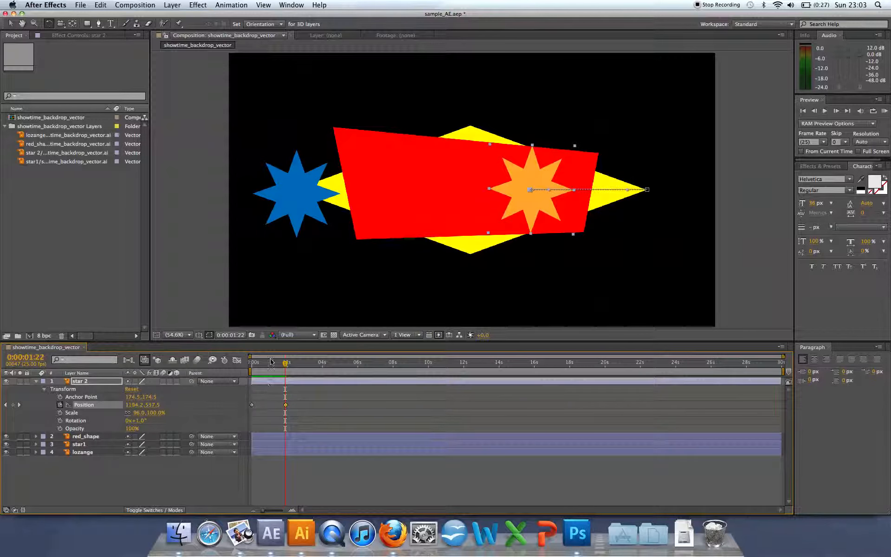
{"action": "left_click_drag", "start_coordinate": [285, 365], "coordinate": [249, 367]}
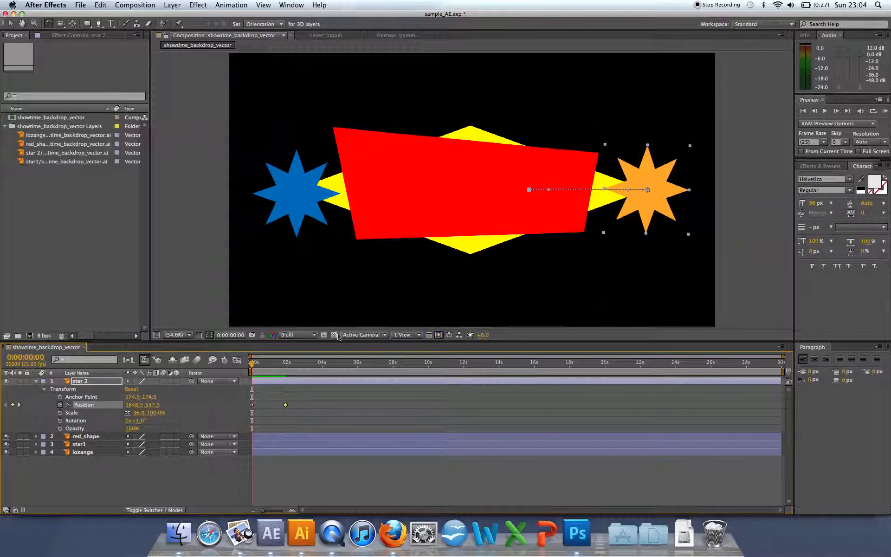
{"action": "left_click_drag", "start_coordinate": [252, 366], "coordinate": [251, 366]}
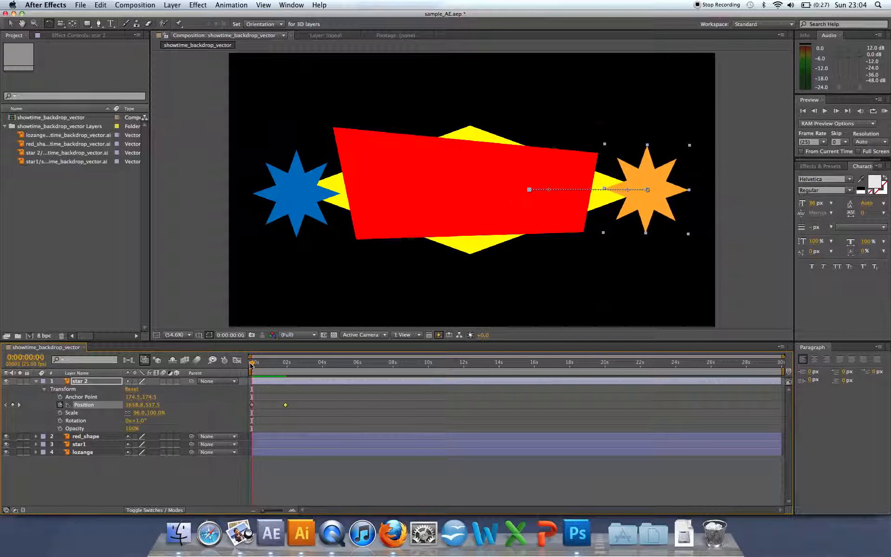